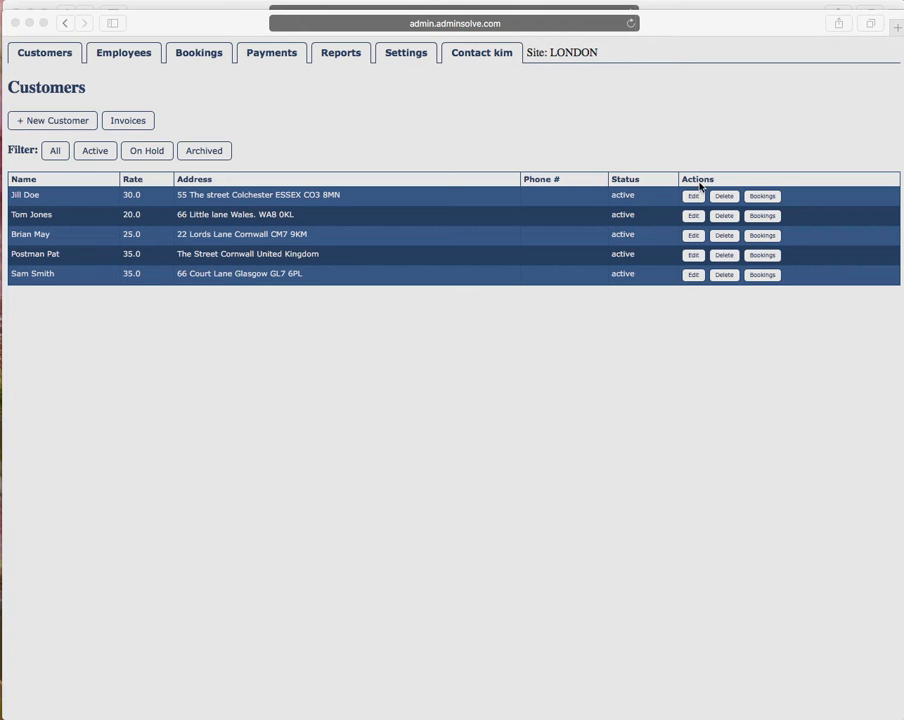
Add a contact phone number on its own line in the third customer's note and update the customer.
left_click(694, 237)
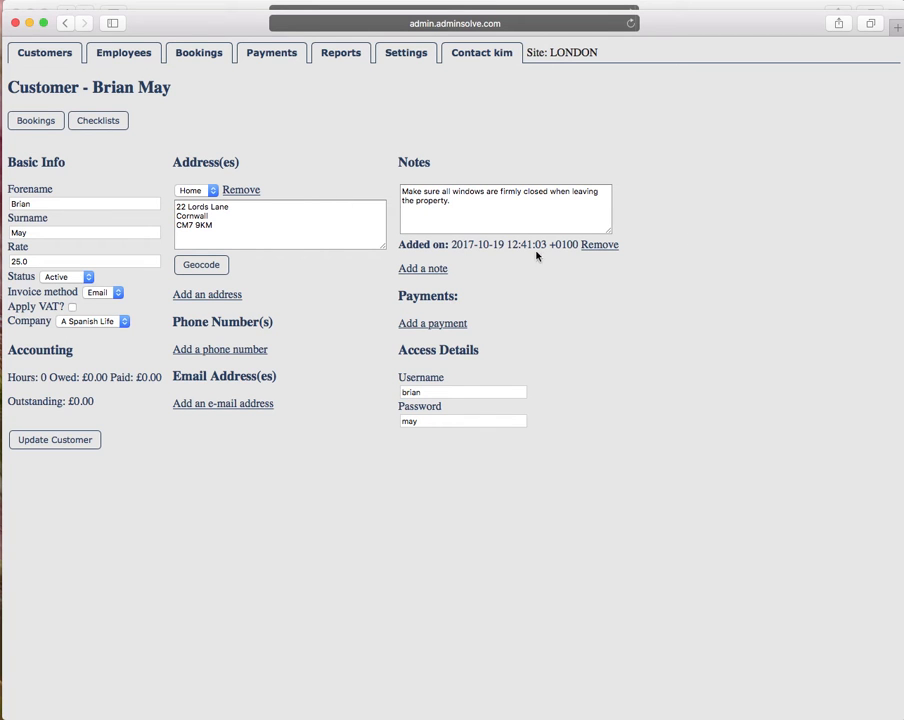
left_click(414, 220)
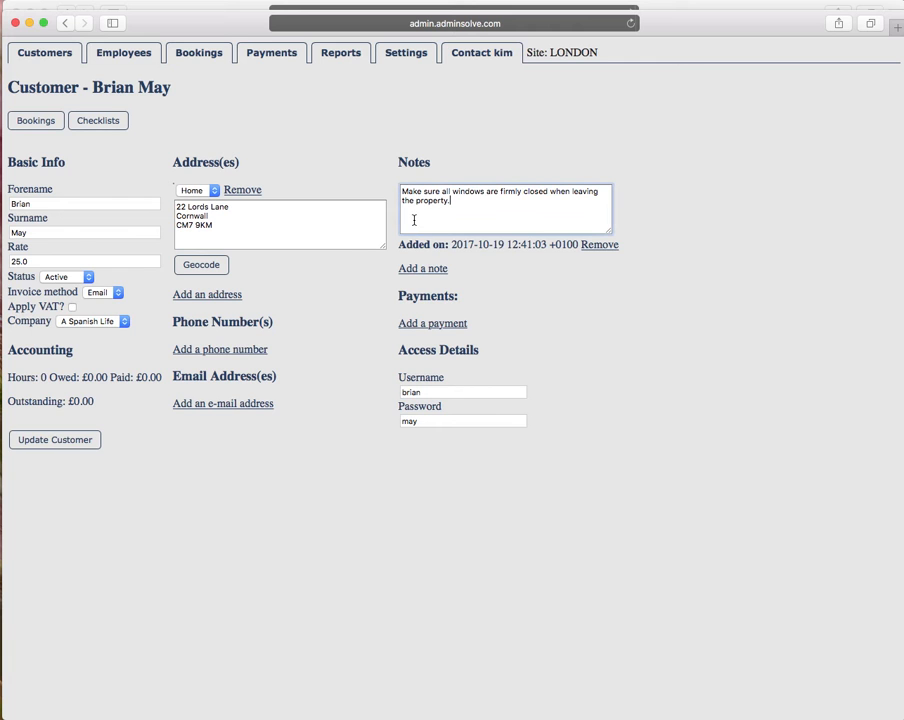
key("Return")
key("Return")
left_click(79, 444)
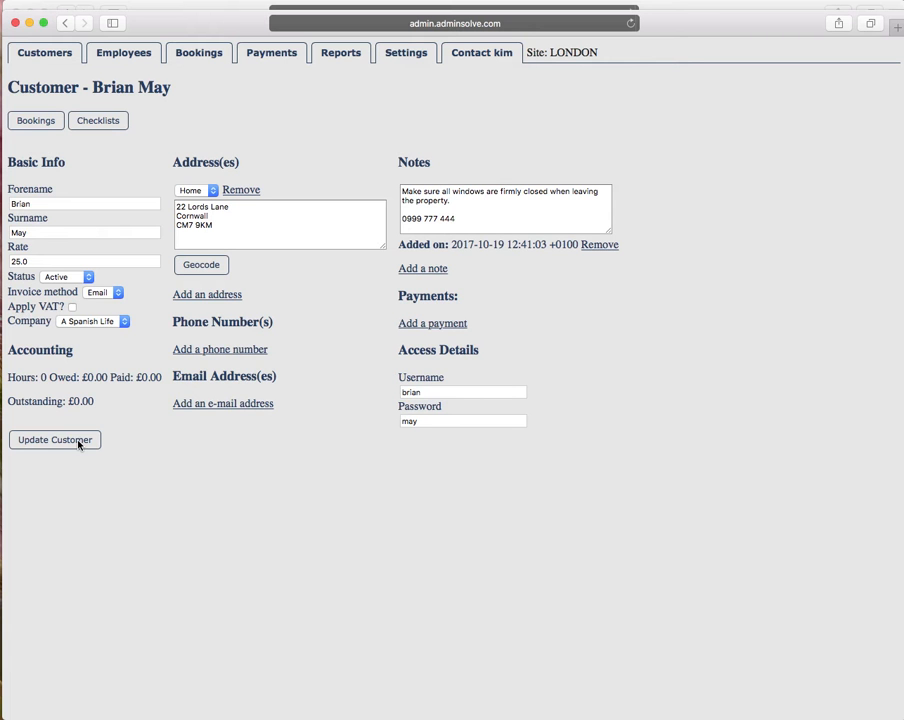
Open the 28 October WINDOW CLEANING booking (12:00–16:00) for editing from the bookings list.
left_click(197, 57)
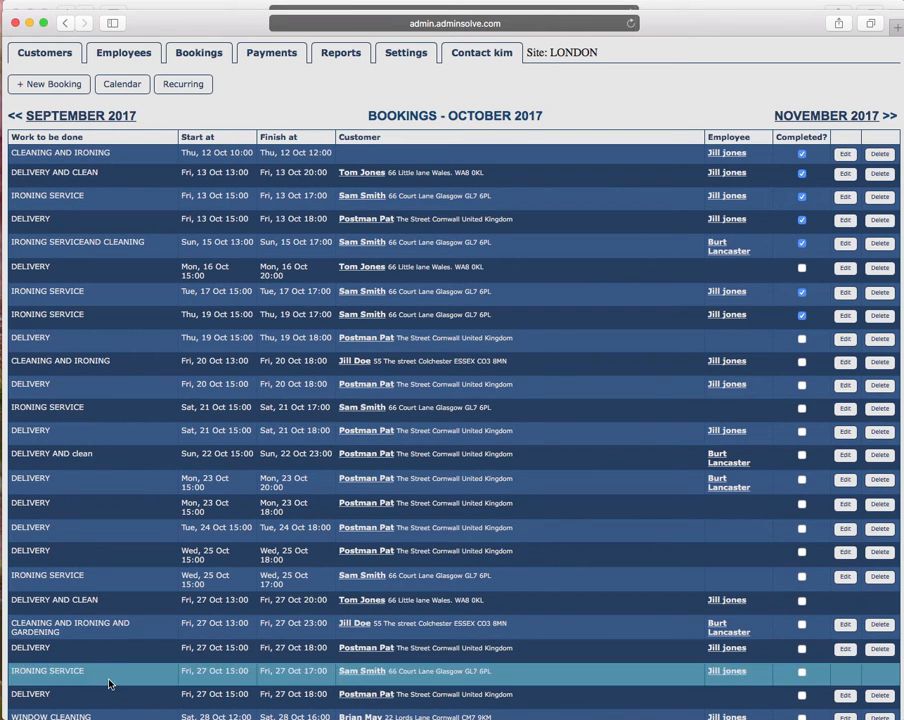
scroll(152, 556, "down", 1)
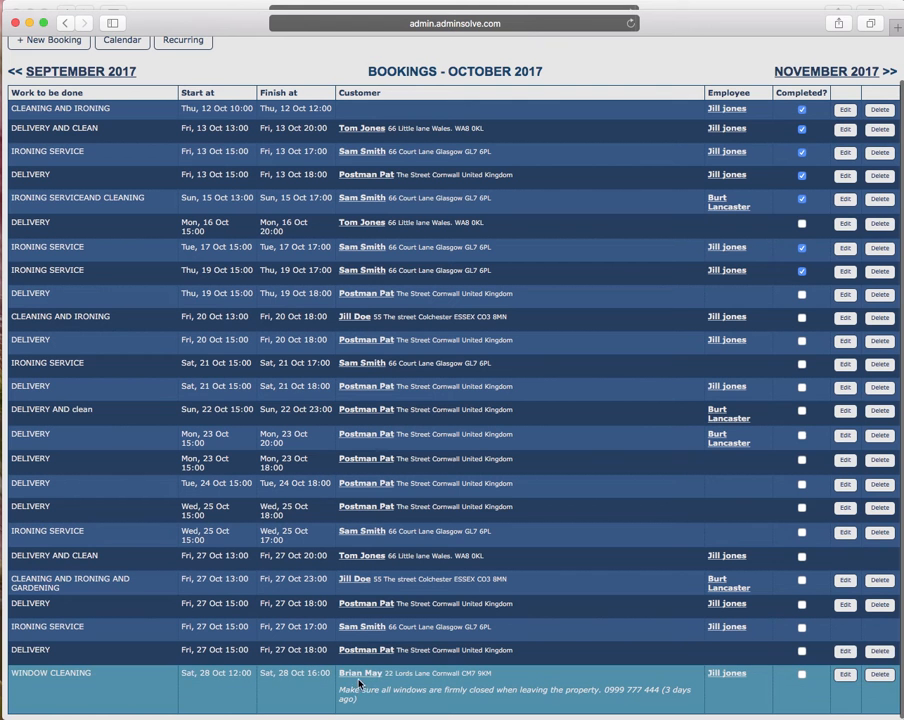
left_click(846, 676)
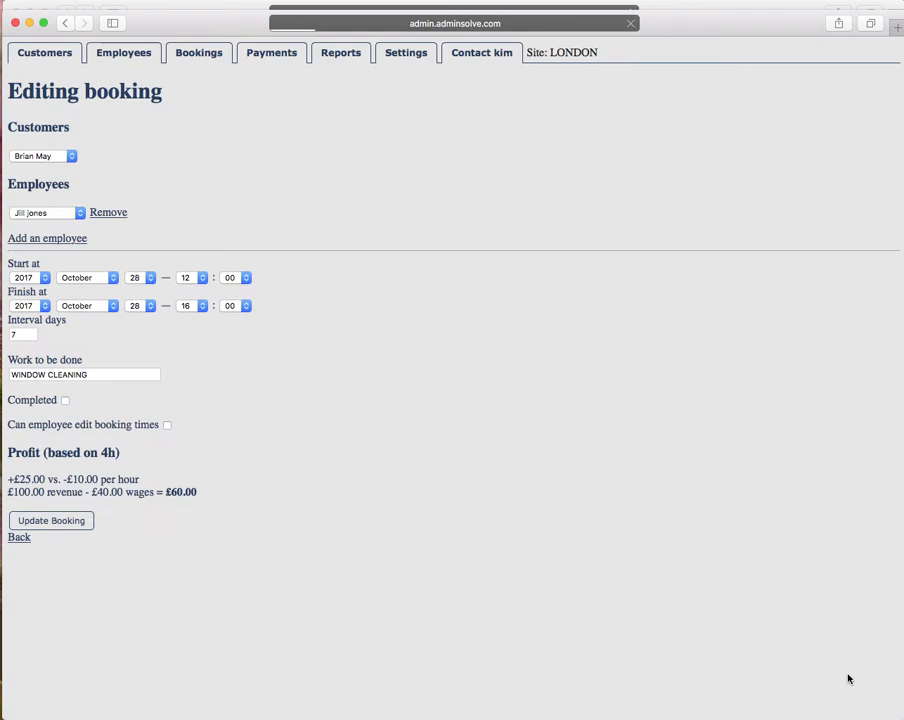
Enable 'Can employee edit booking times' on the window-cleaning booking, save it, and switch to the employee's view.
left_click(168, 426)
left_click(74, 525)
left_click(638, 7)
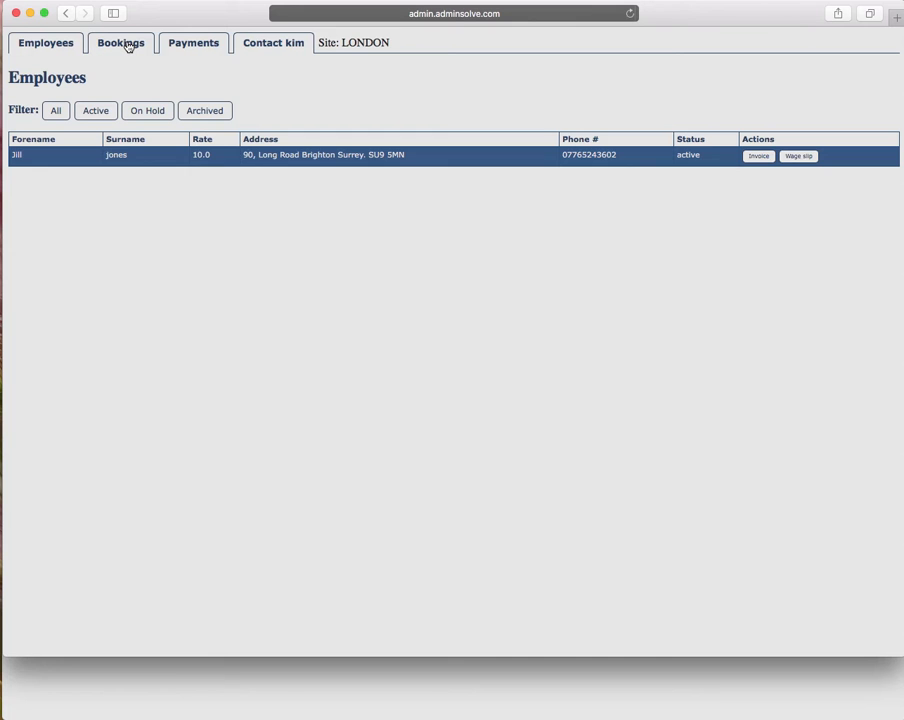
As the employee, open the 28 October WINDOW CLEANING booking for editing.
left_click(127, 45)
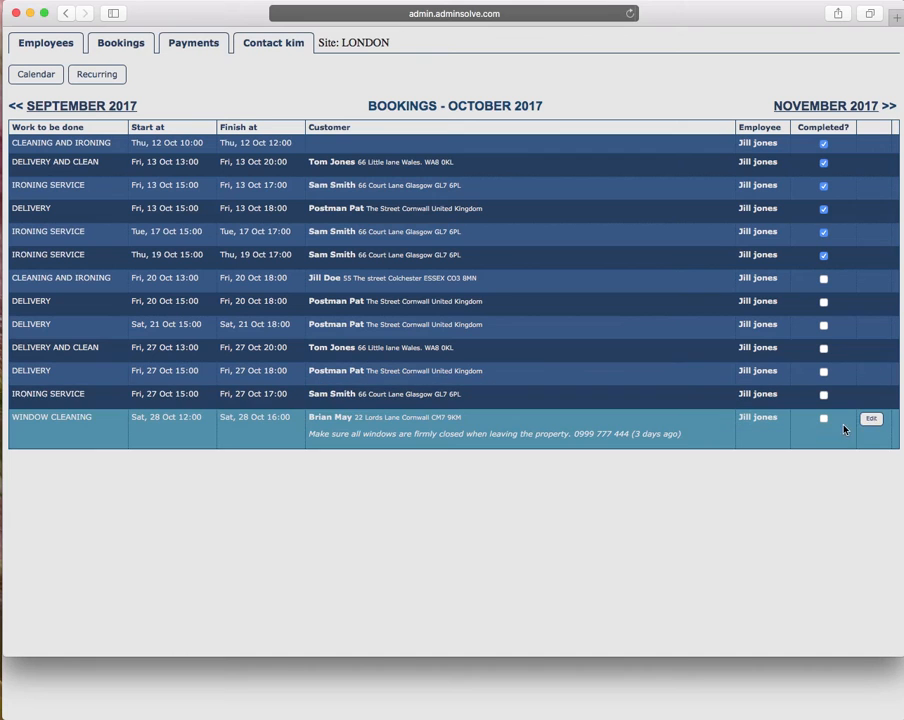
left_click(872, 421)
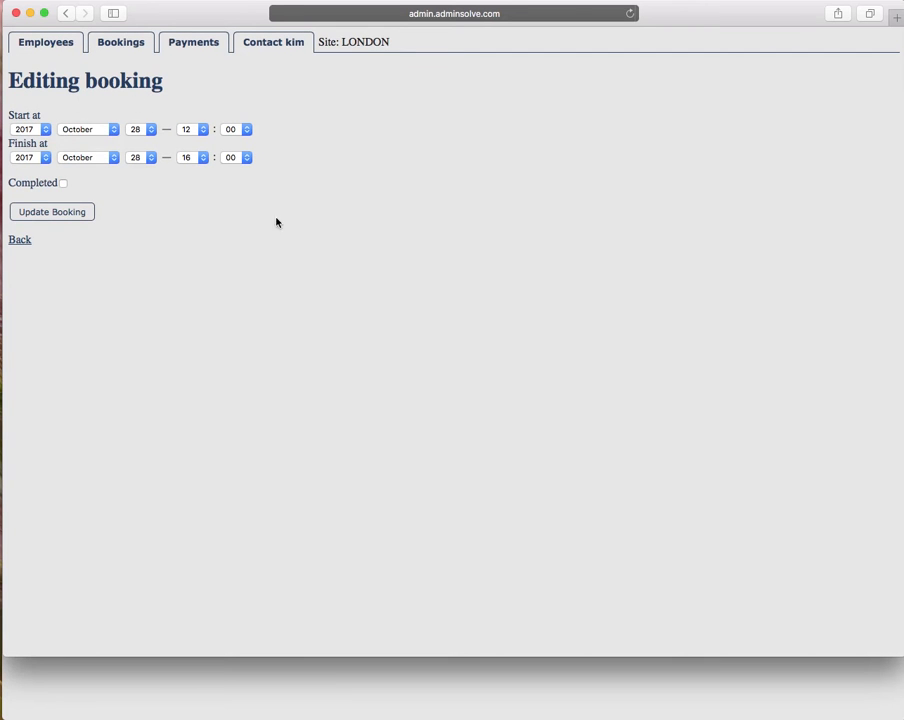
Retime the window-cleaning booking to start 14:00 on day 29 and finish at 18:00.
left_click(200, 133)
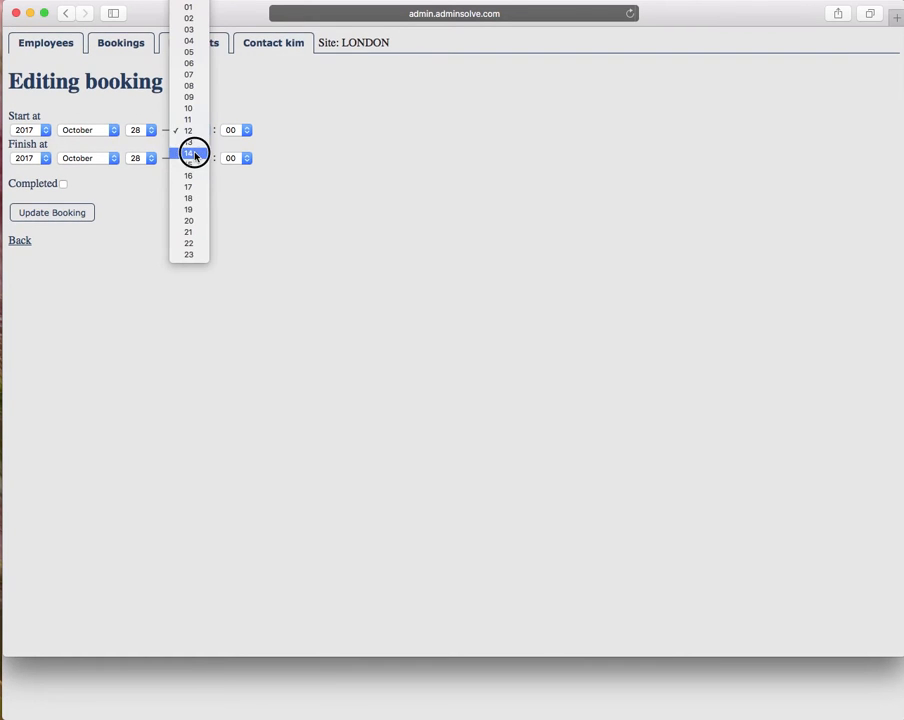
left_click(194, 152)
left_click(204, 158)
left_click(196, 182)
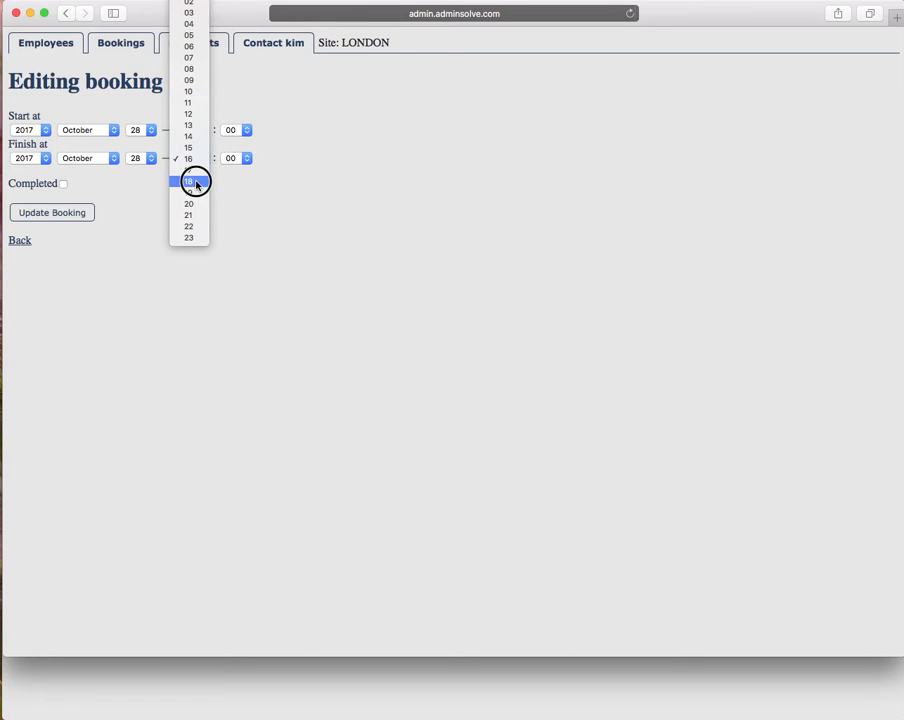
left_click(150, 132)
left_click(151, 141)
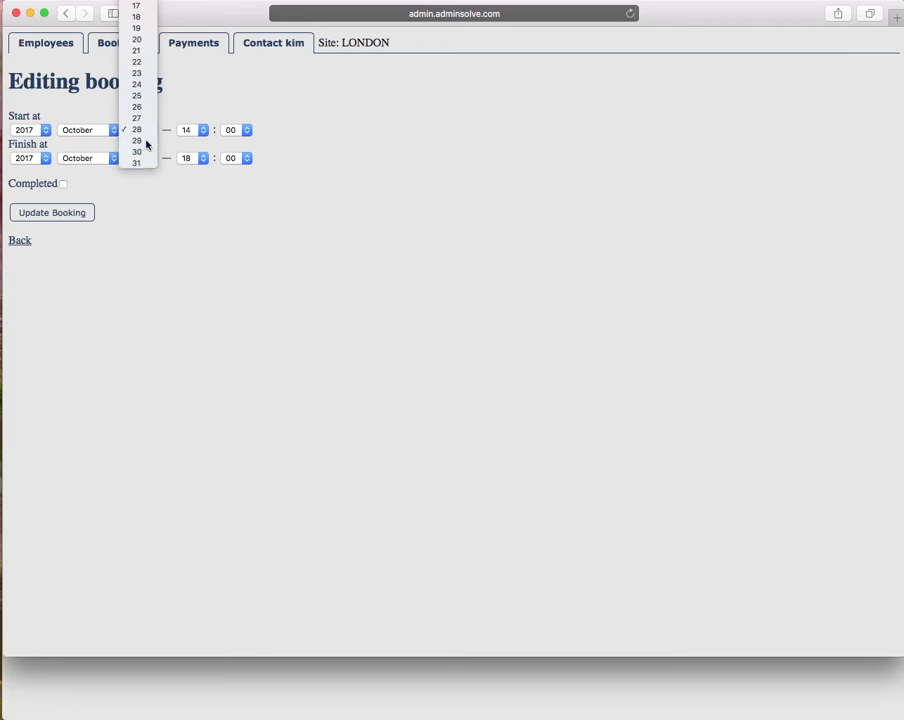
left_click(75, 217)
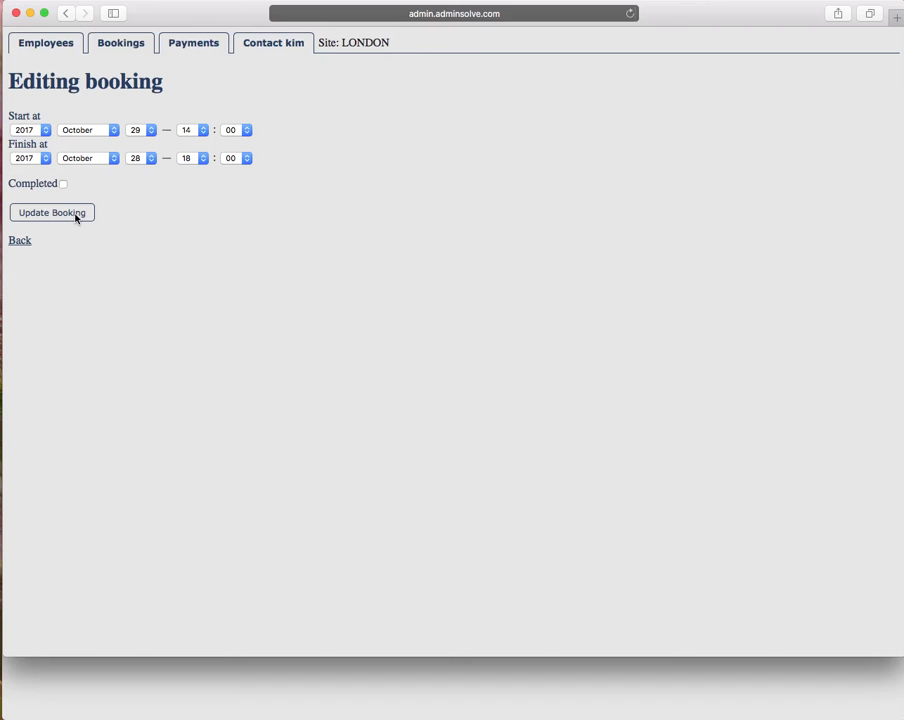
left_click(126, 46)
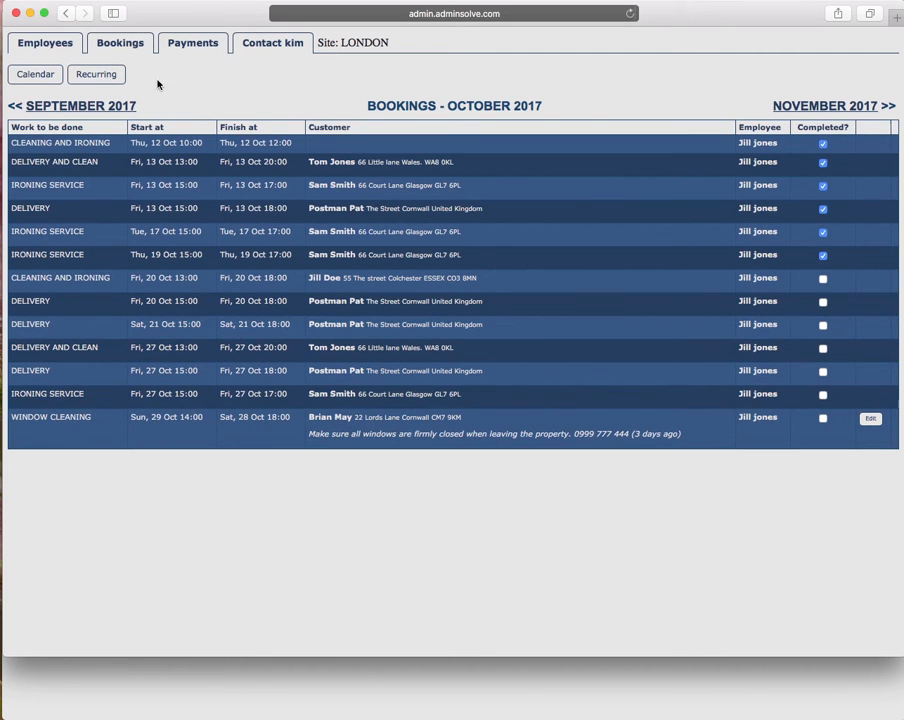
Switch to the Employees page listing the single active employee at rate 10.0.
left_click(55, 44)
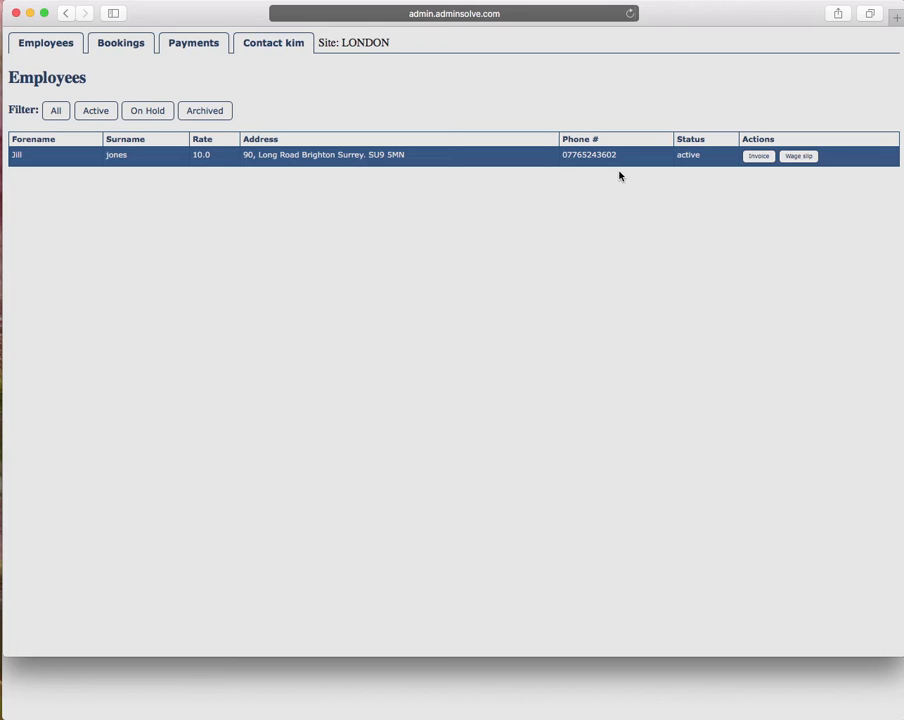
left_click(756, 158)
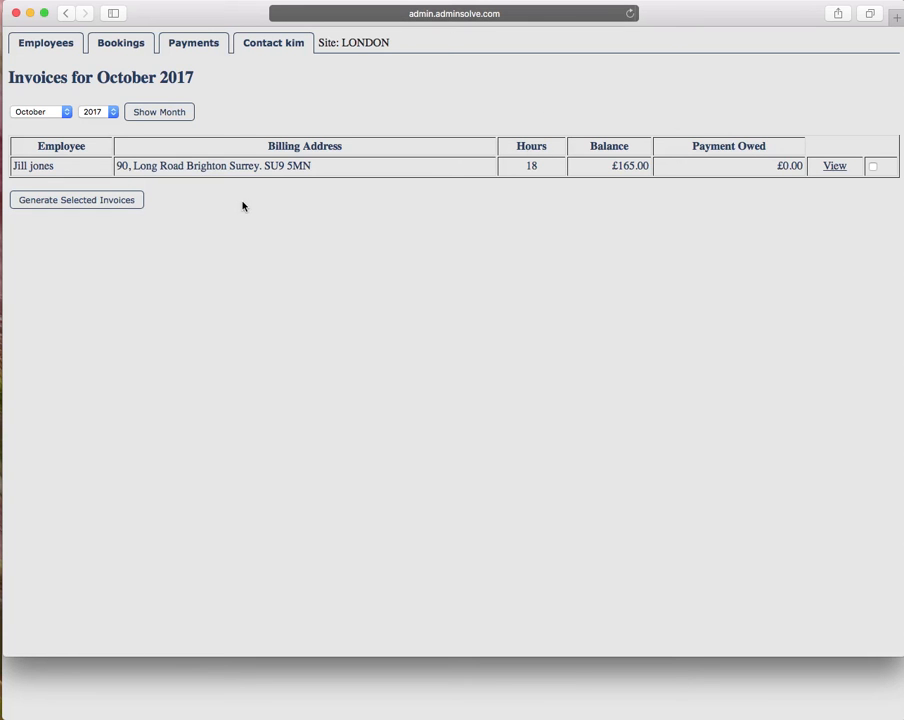
left_click(833, 167)
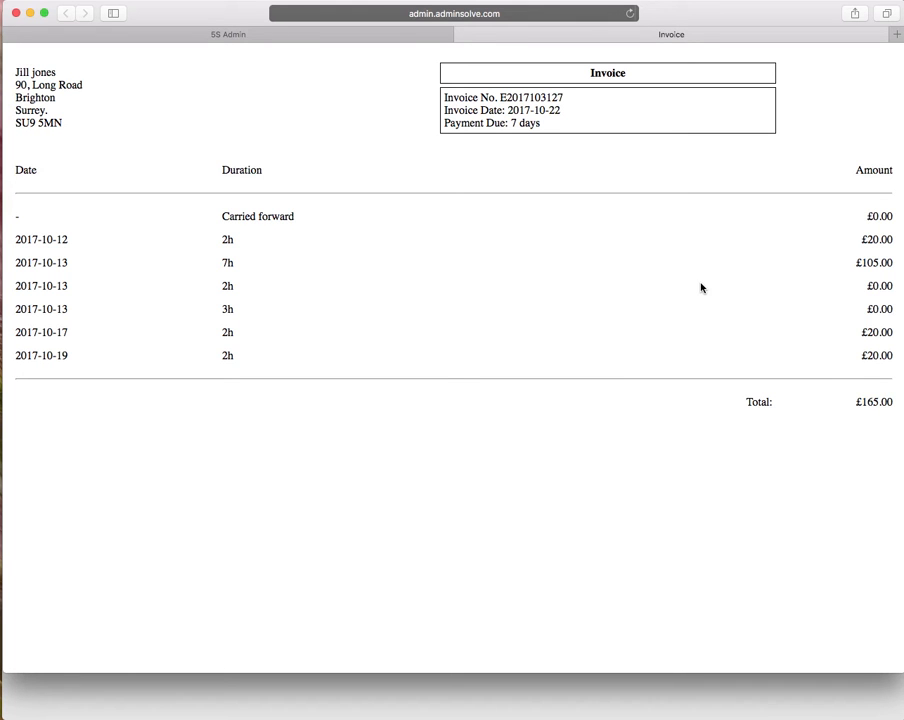
mouse_move(478, 33)
left_click(462, 35)
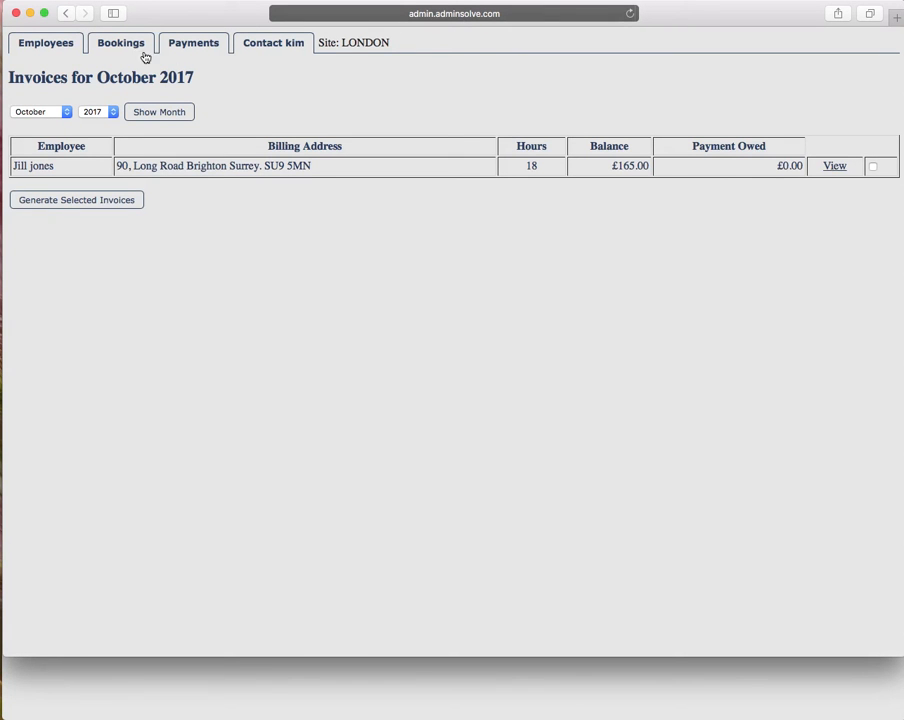
left_click(57, 44)
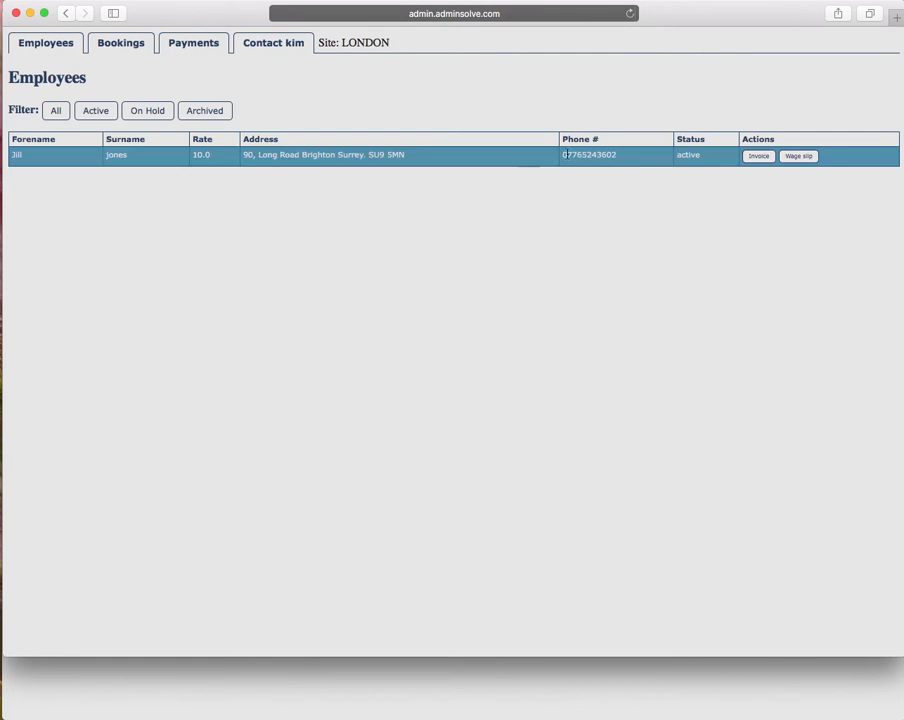
Review the employee's October wage slip, then return to the October 2017 bookings list.
left_click(800, 157)
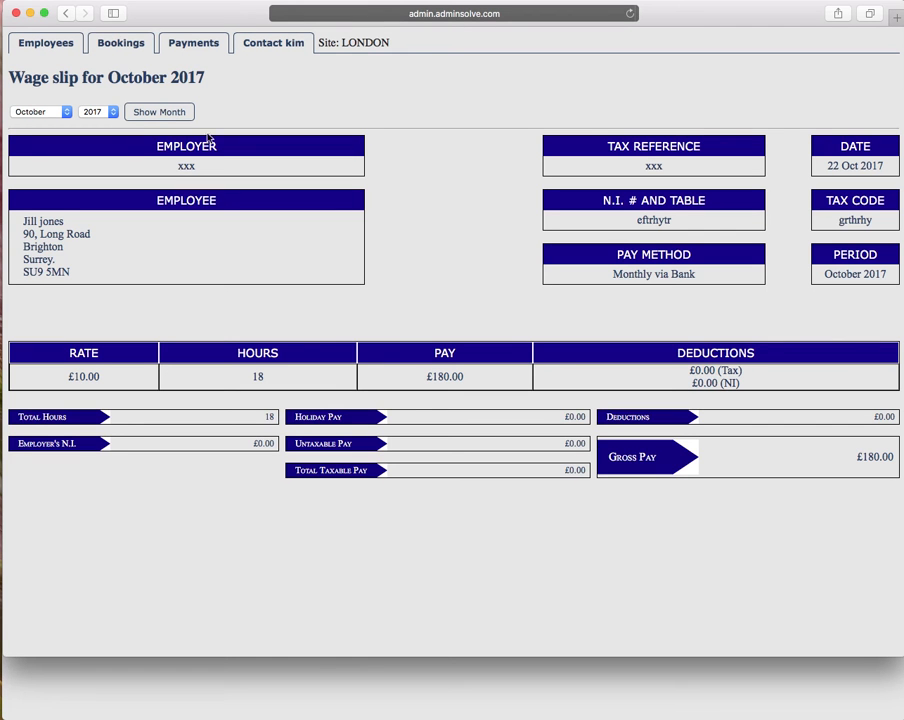
left_click(124, 45)
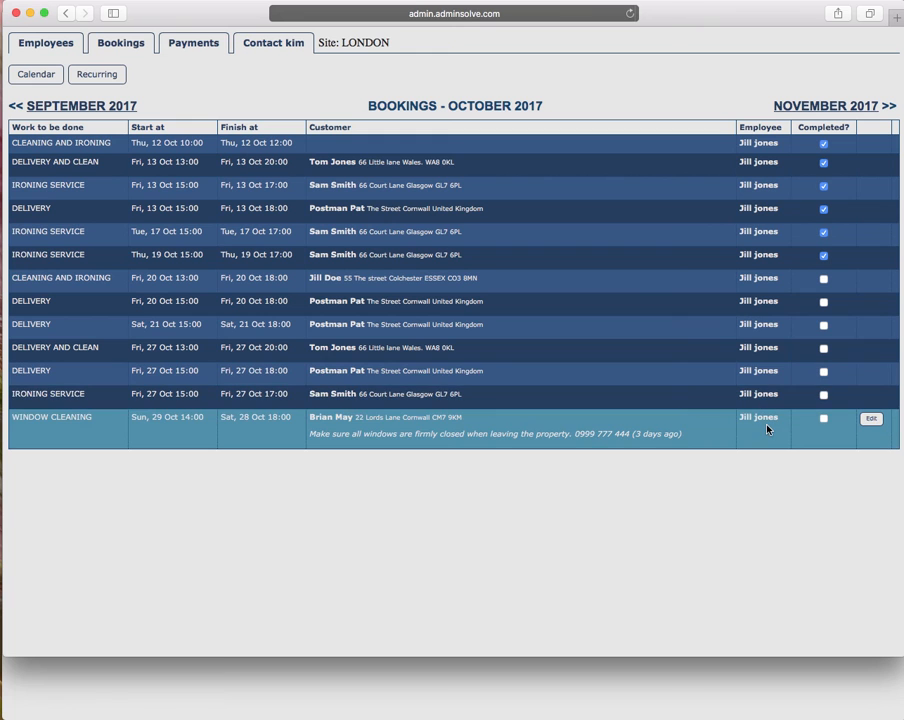
Mark the WINDOW CLEANING booking completed and view October 2017 as a calendar.
left_click(824, 420)
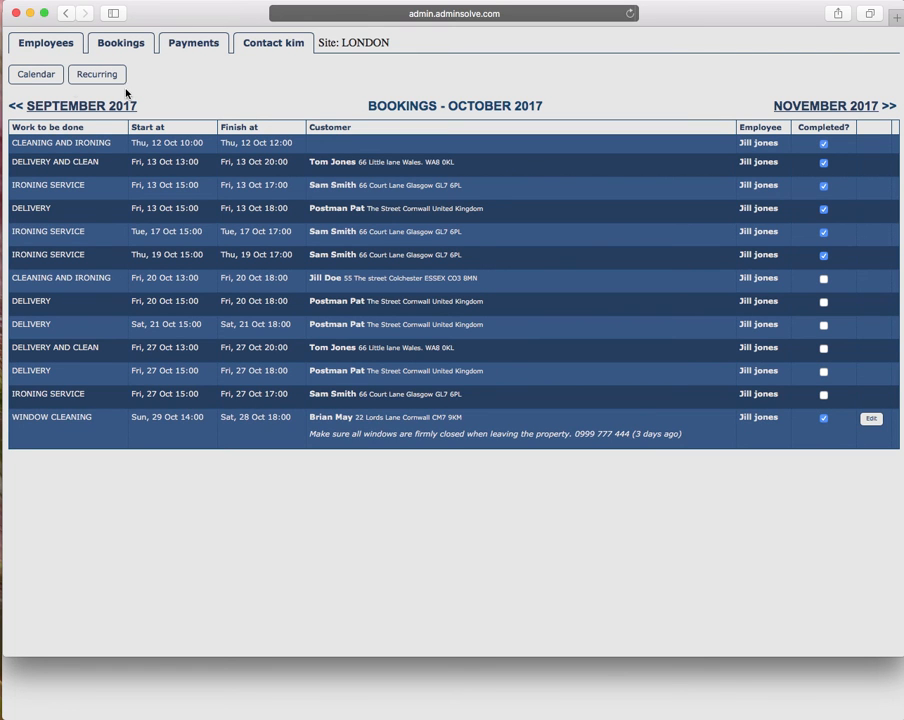
left_click(50, 75)
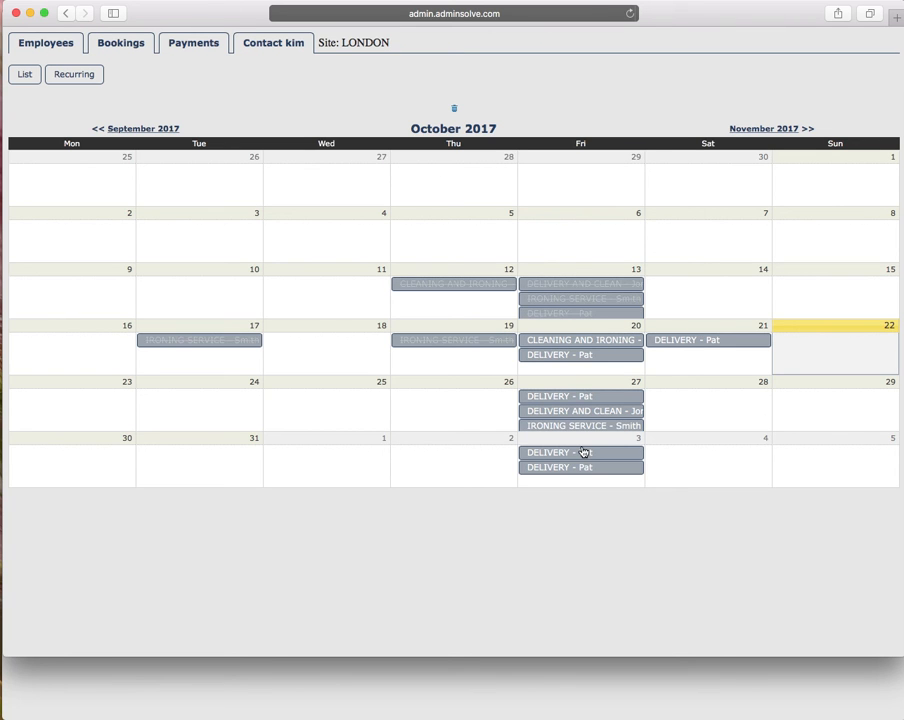
Show the Payments page, whose in/out payments table is empty.
left_click(202, 45)
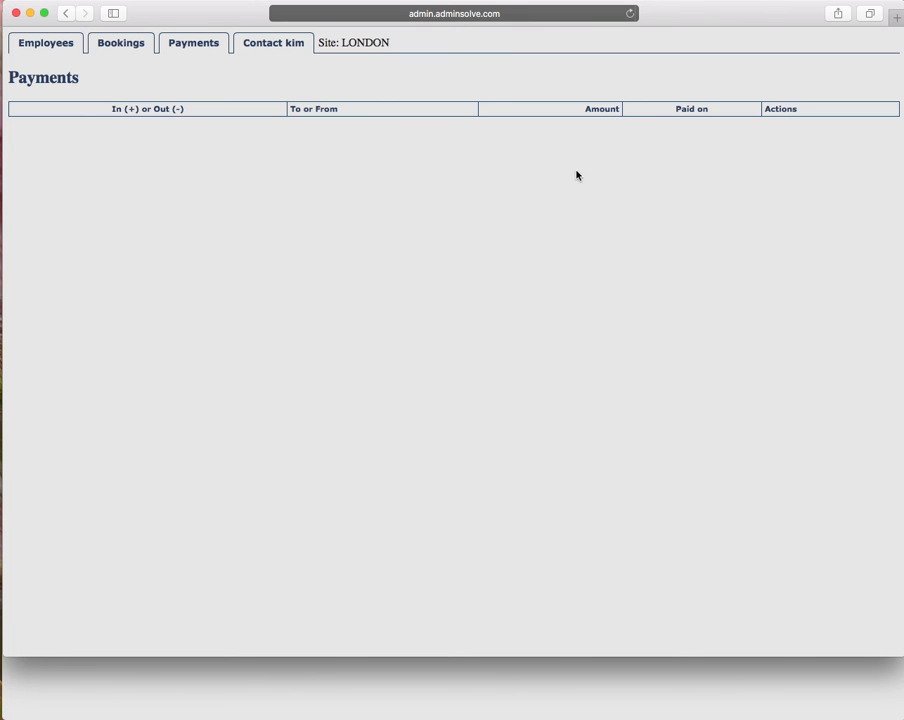
Bring up the Contact form for sending questions or changes to the administrator.
left_click(282, 43)
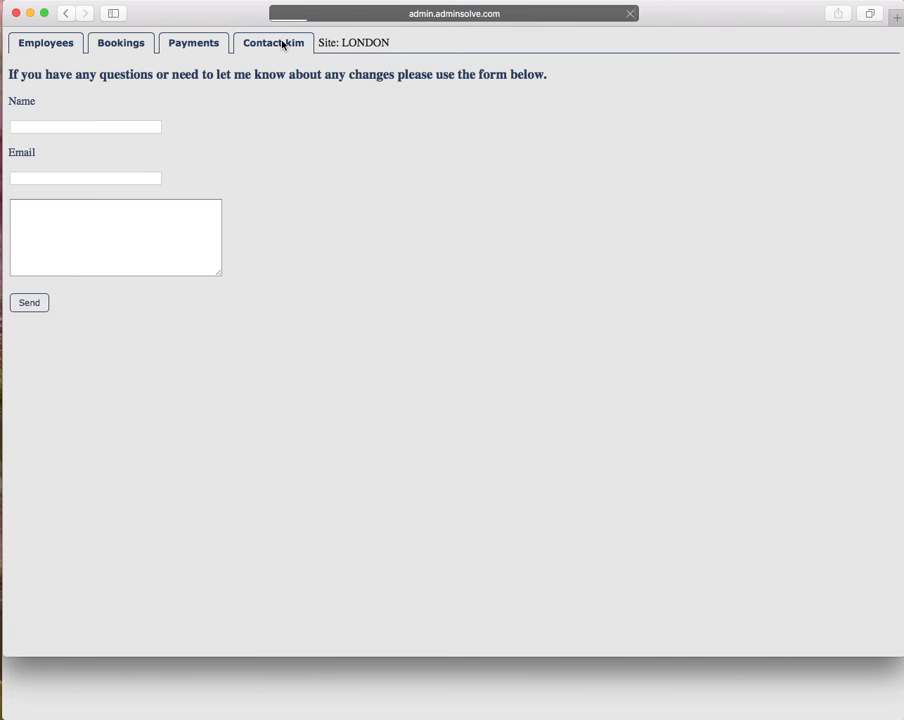